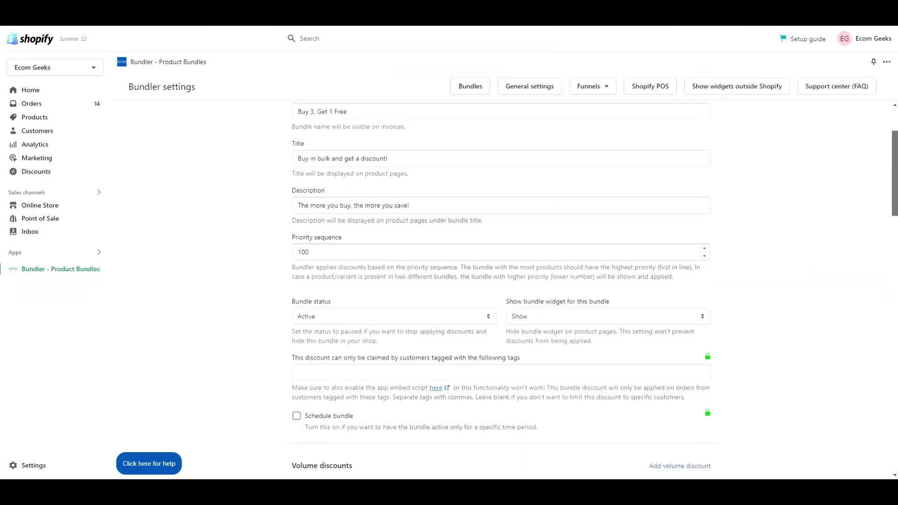
Scroll the product page down to the Buy 3 and Get 1 FREE widget.
scroll(502, 285, down, 7)
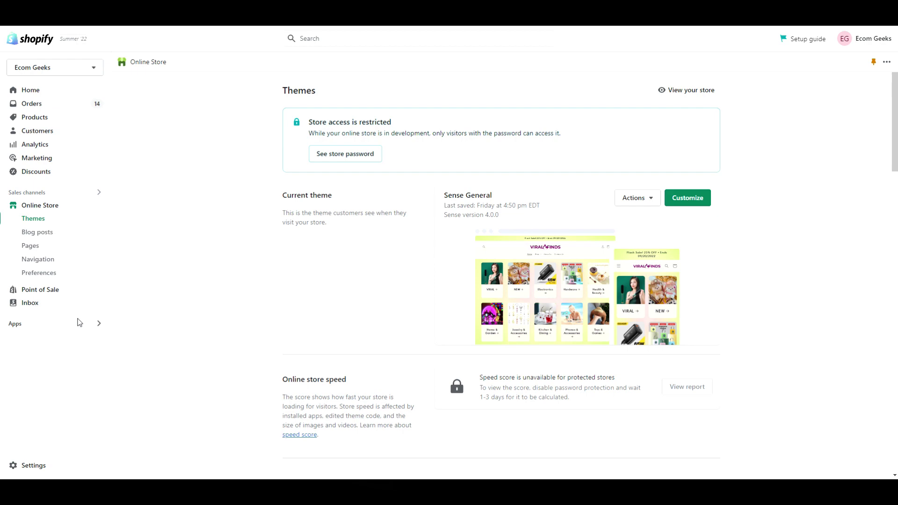
Add and install Bundler - Product Bundles from its App Store listing.
click(79, 322)
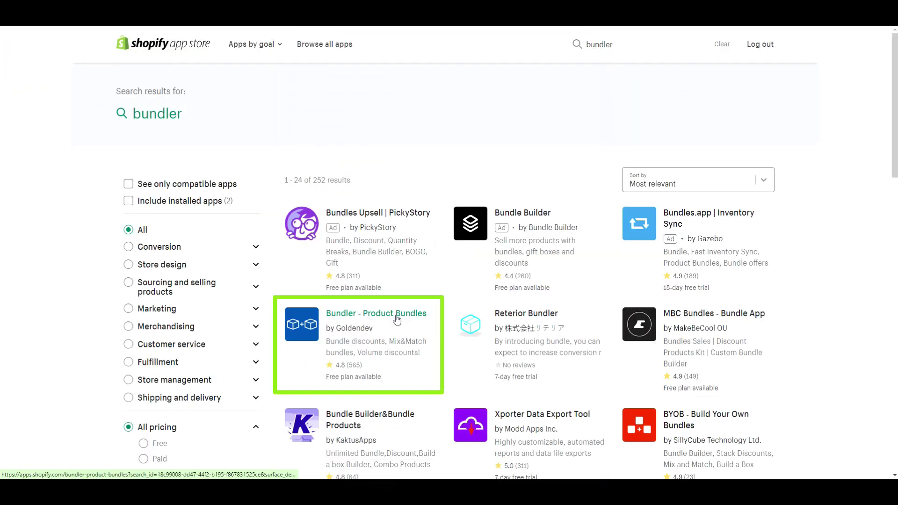
click(397, 318)
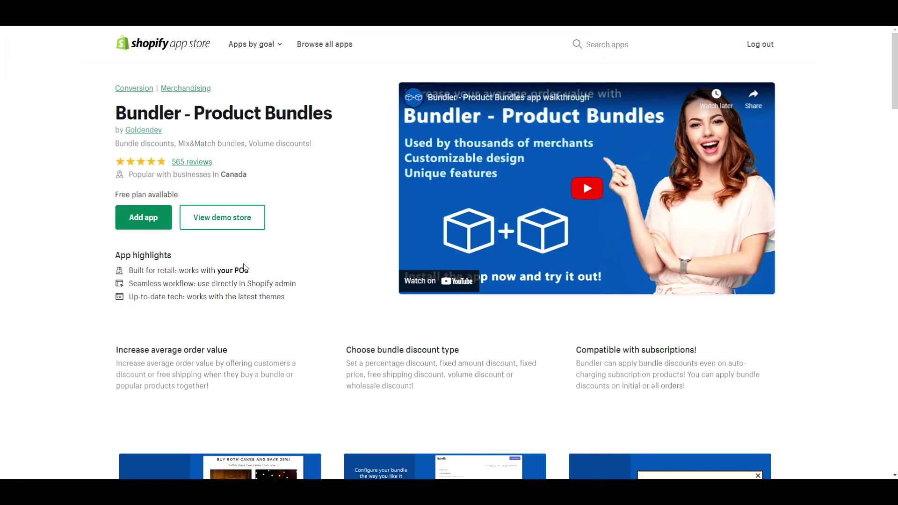
click(156, 225)
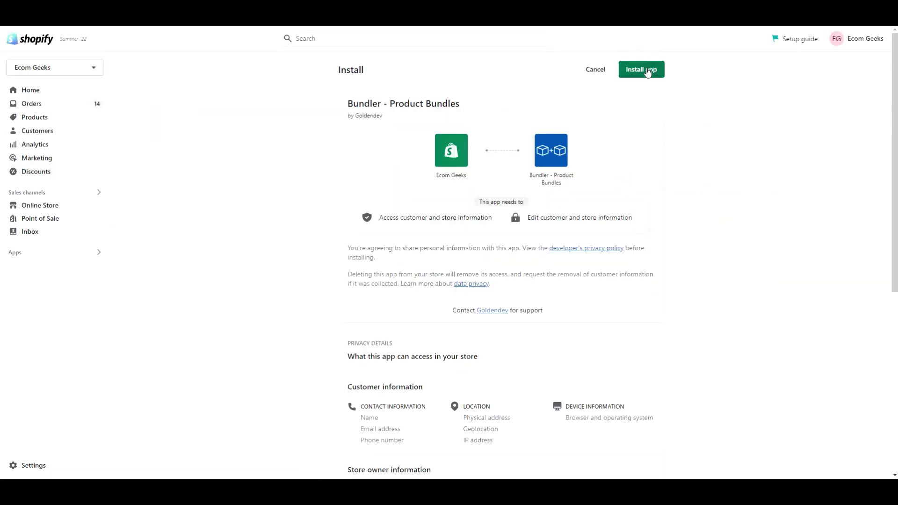
click(644, 75)
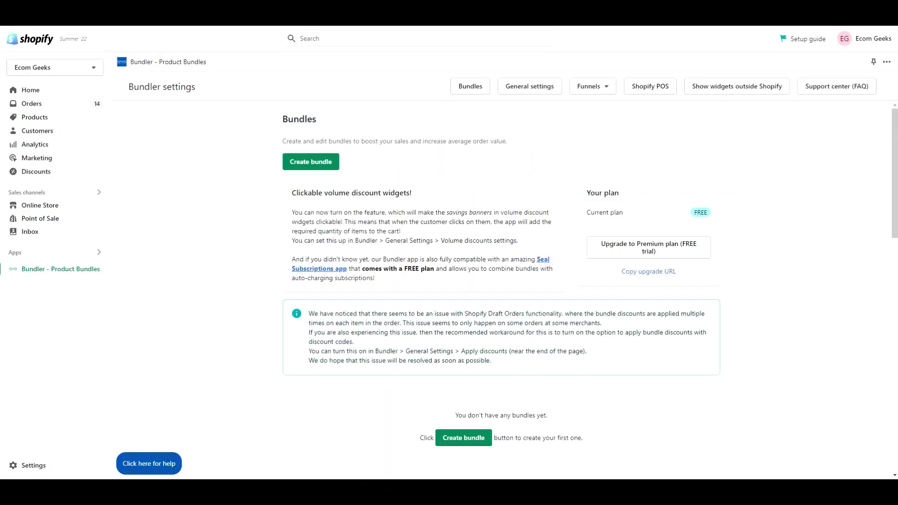
Create a new Volume discount bundle and name it 'Buy 3, Get 1 Free'.
click(326, 171)
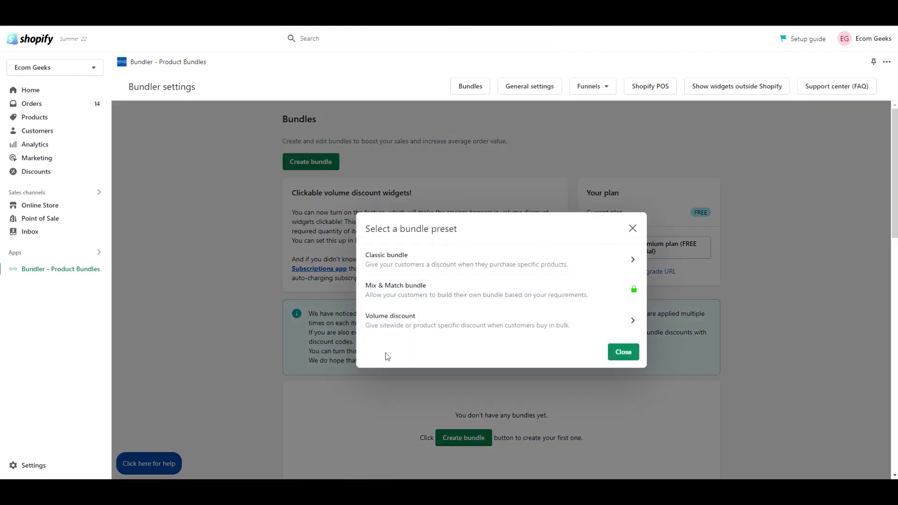
click(398, 330)
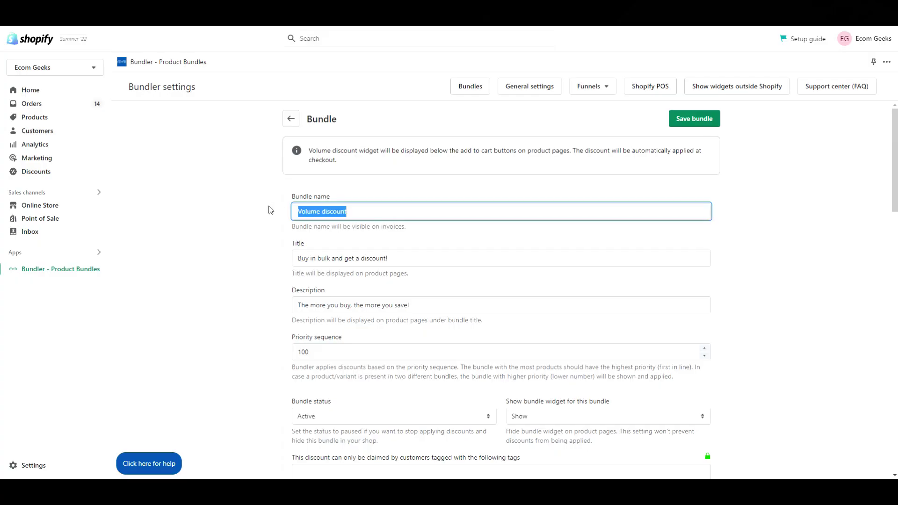
text(Buy )
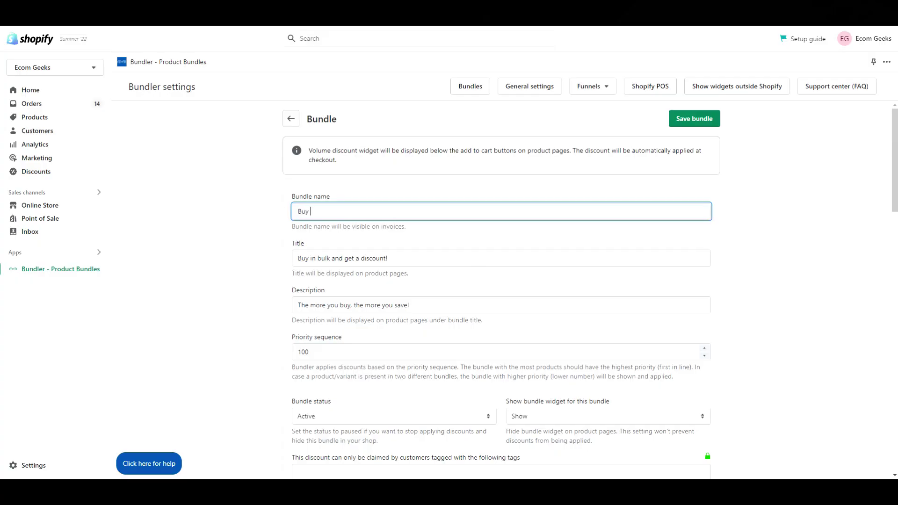
text(3, Get 1 Free)
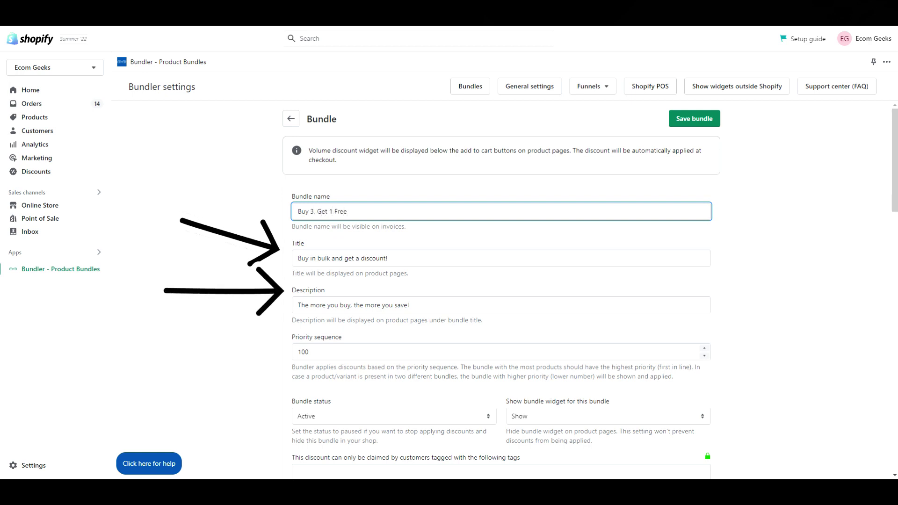
Set the first discount tier to quantity 3 with a fixed 9.99 CAD discount.
scroll(869, 350, down, 6)
scroll(869, 350, down, 3)
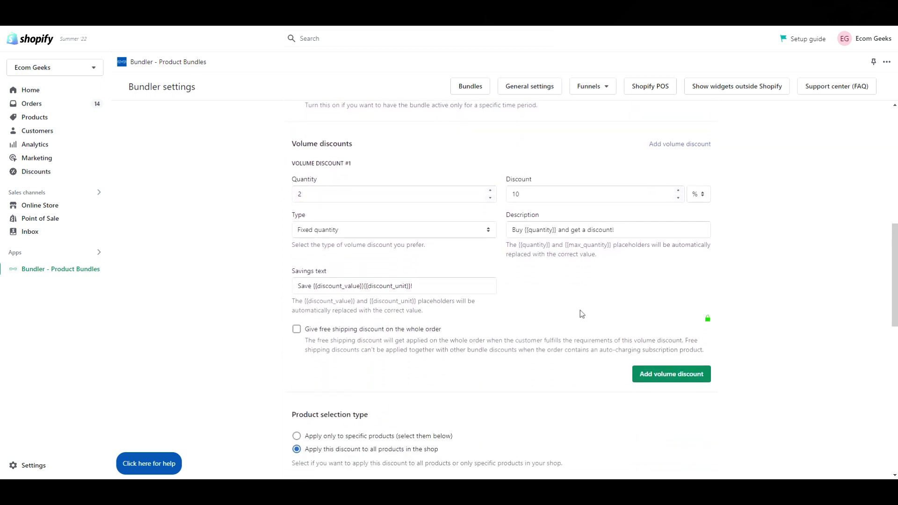
click(490, 190)
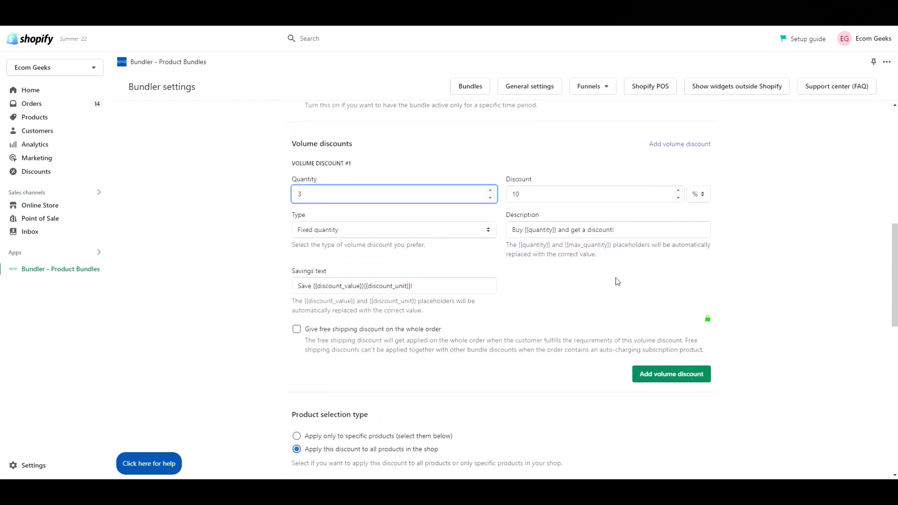
click(707, 195)
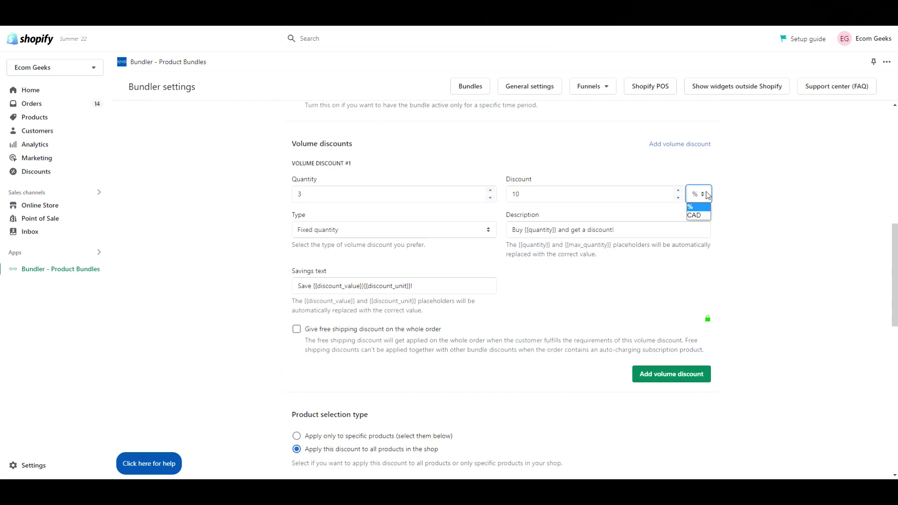
click(703, 216)
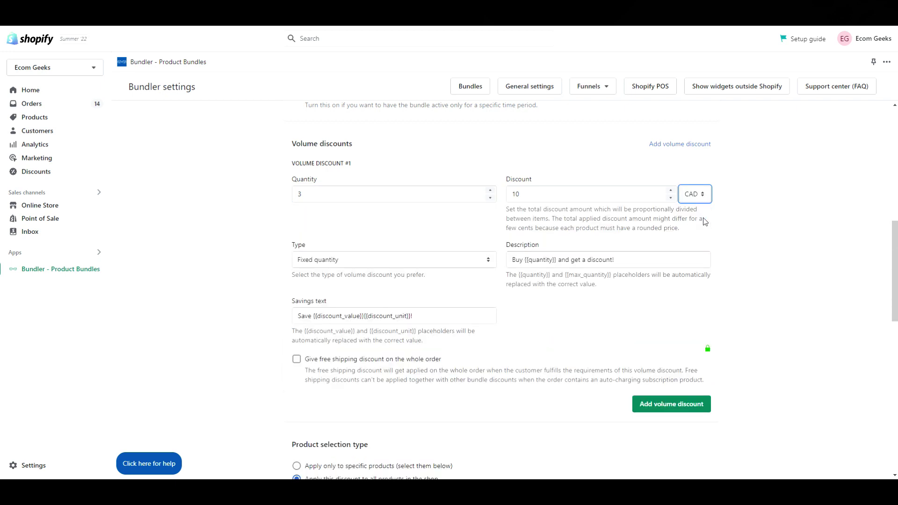
double_click(584, 200)
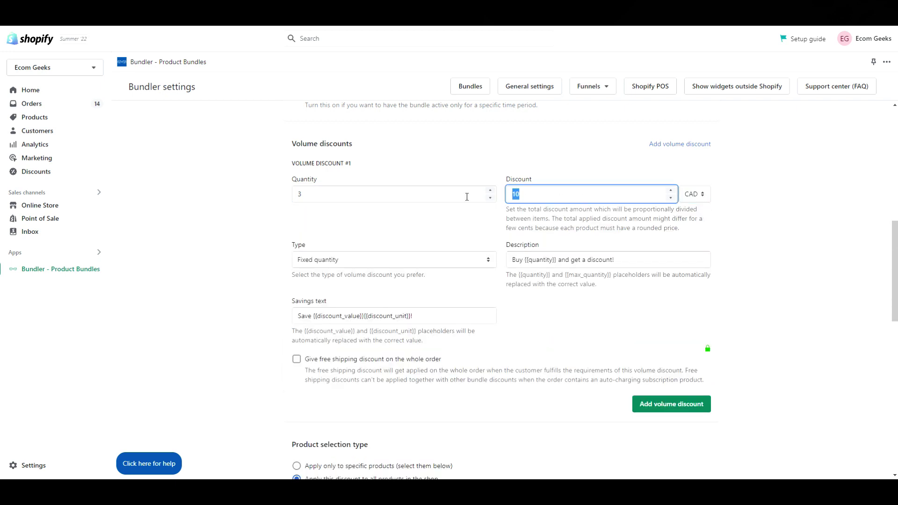
text(9.99)
click(837, 392)
Limit the bundle's discount to specific products.
scroll(837, 392, down, 3)
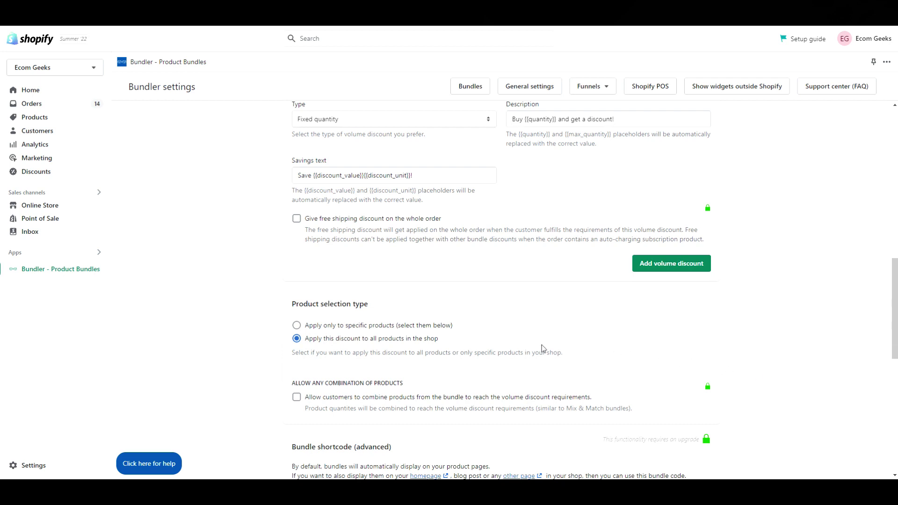
click(383, 327)
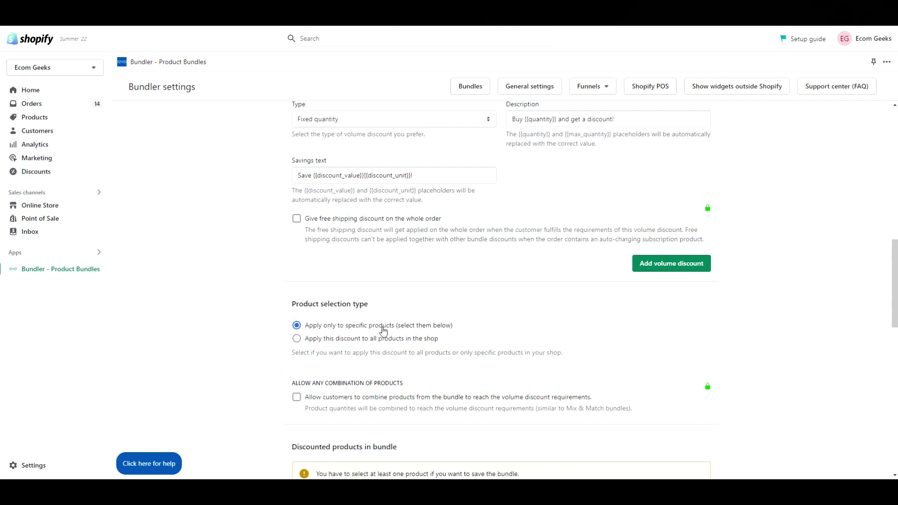
scroll(780, 355, down, 3)
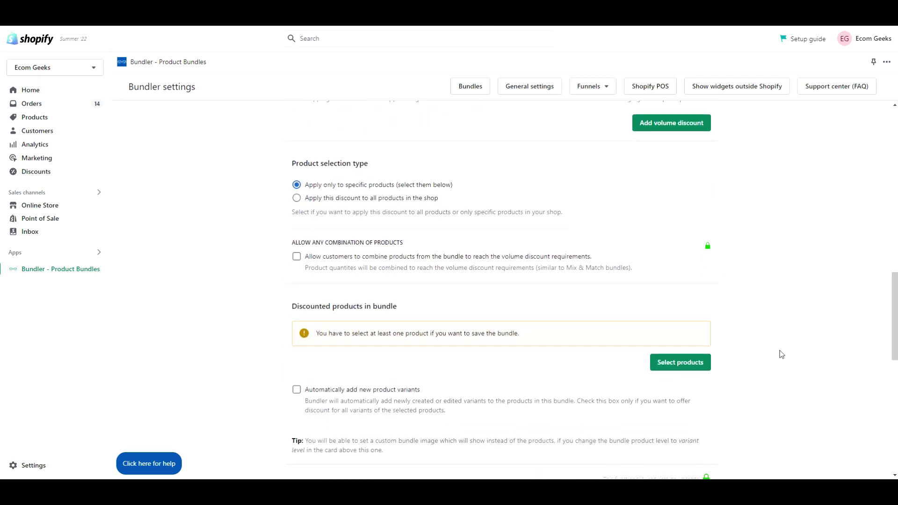
click(694, 370)
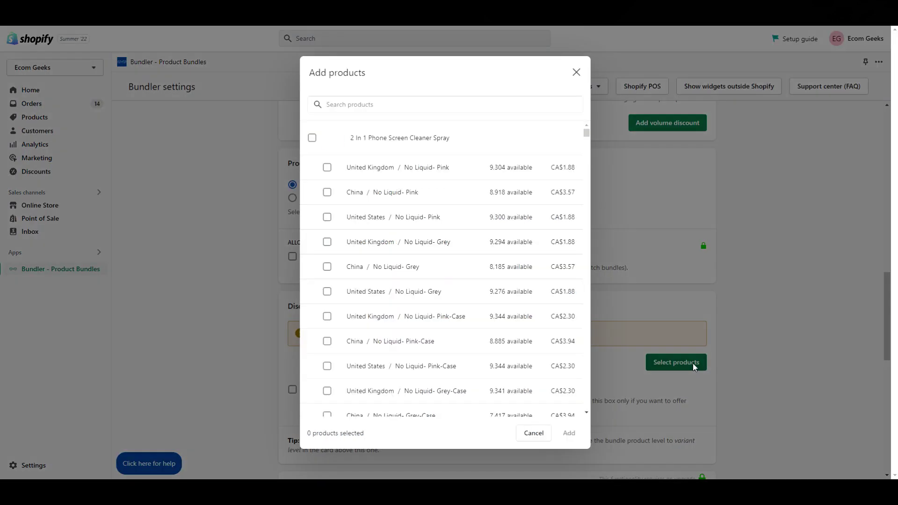
Search 'bell' and add Realistic Clip On Belly Button Ring with all its variants.
text(b)
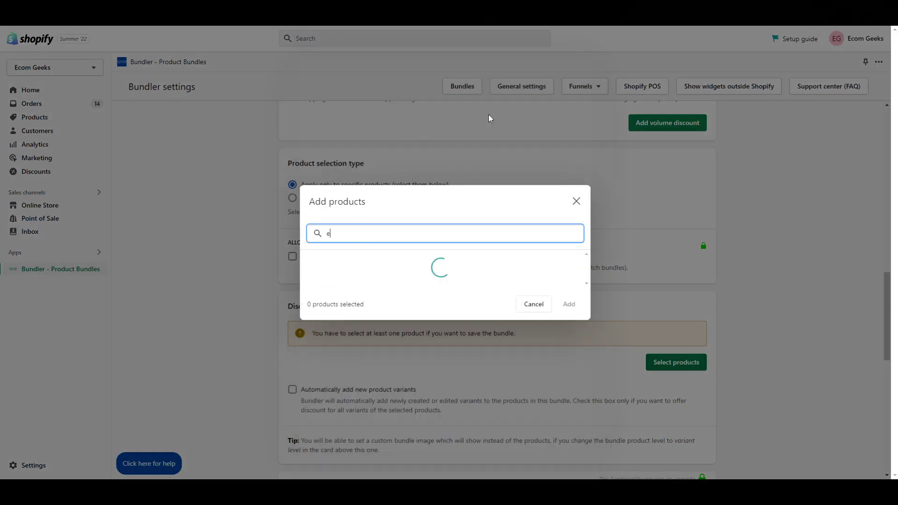
key(BackSpace)
text(bell)
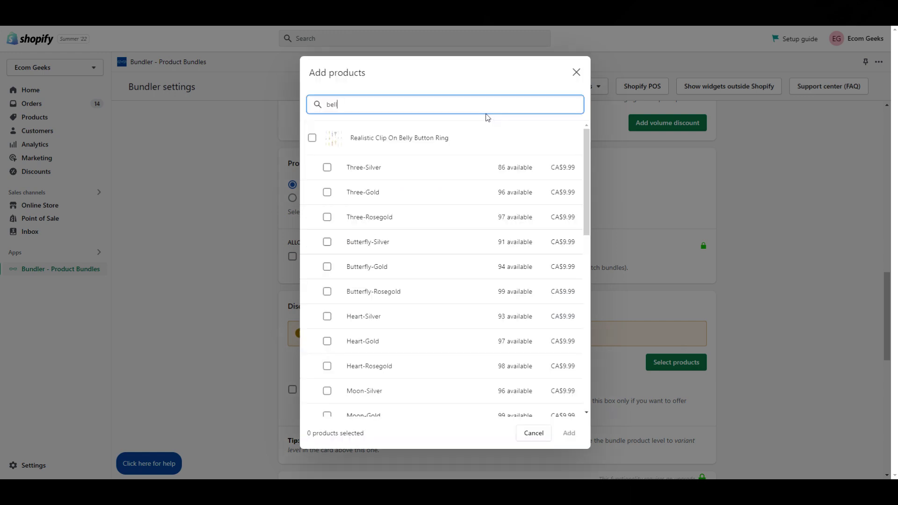
click(436, 146)
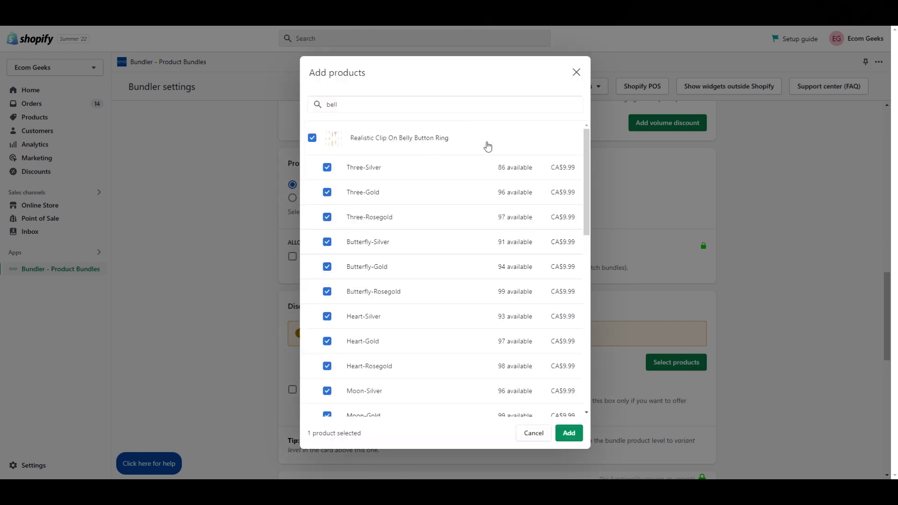
scroll(564, 257, down, 4)
scroll(563, 256, down, 6)
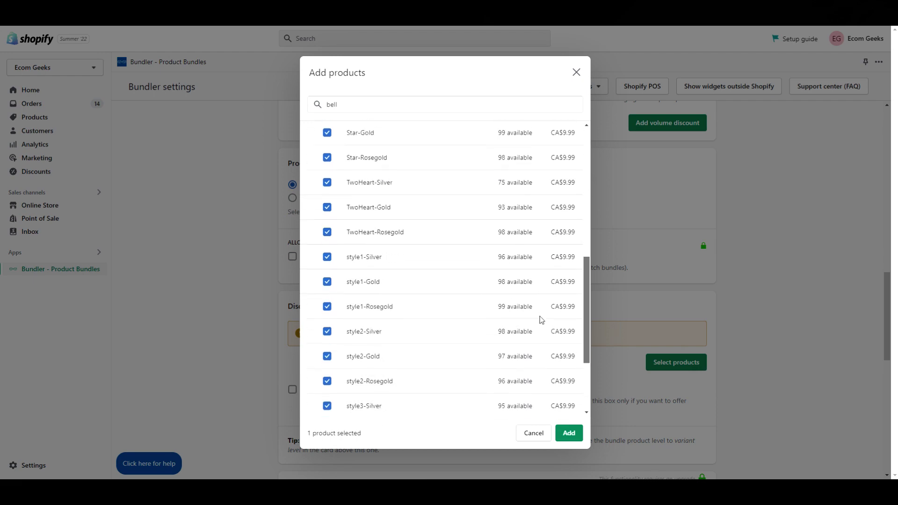
scroll(524, 371, up, 10)
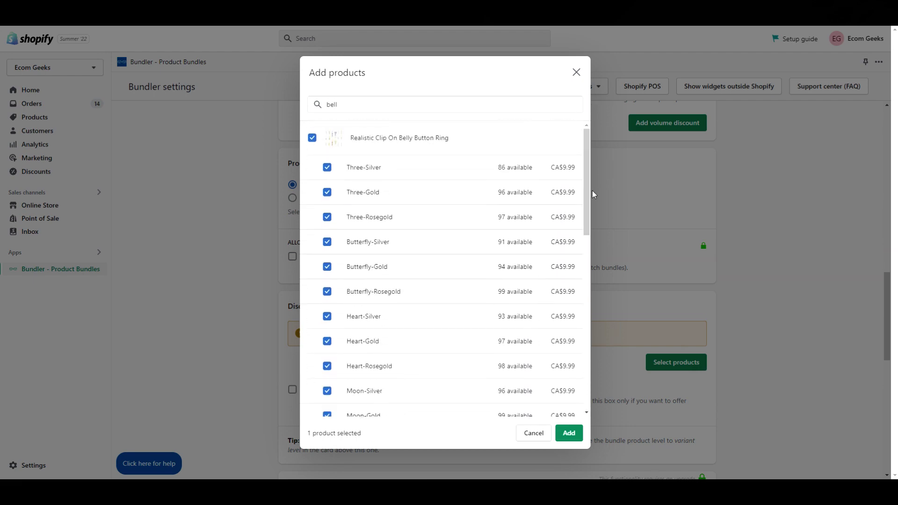
click(573, 439)
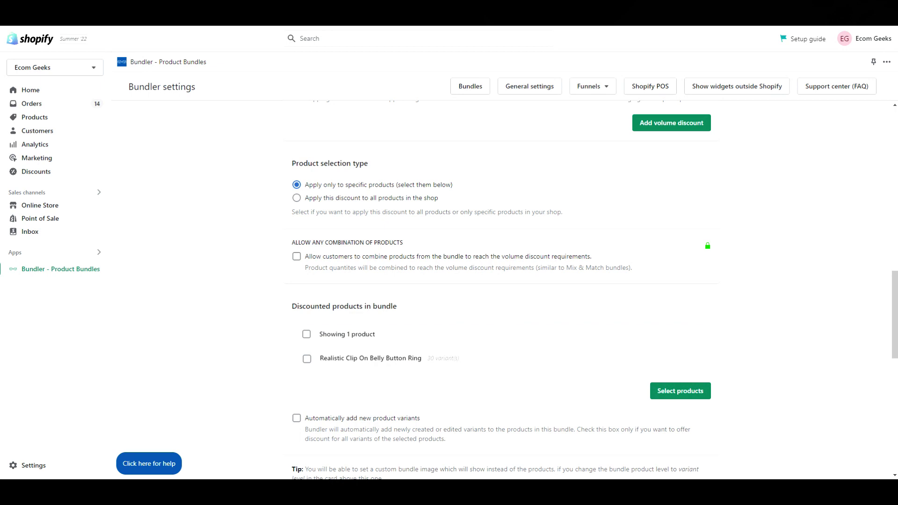
Enable 'Automatically add new product variants' and save the bundle.
click(297, 418)
scroll(792, 358, down, 5)
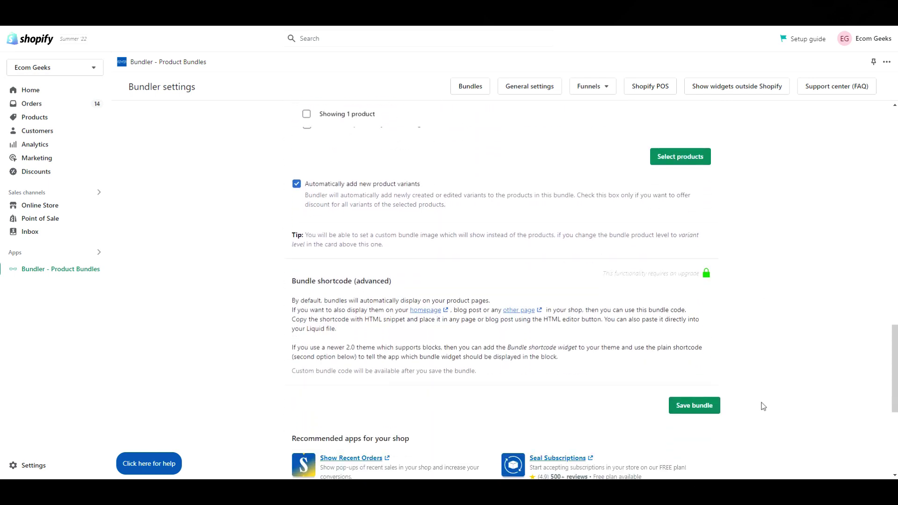
click(701, 415)
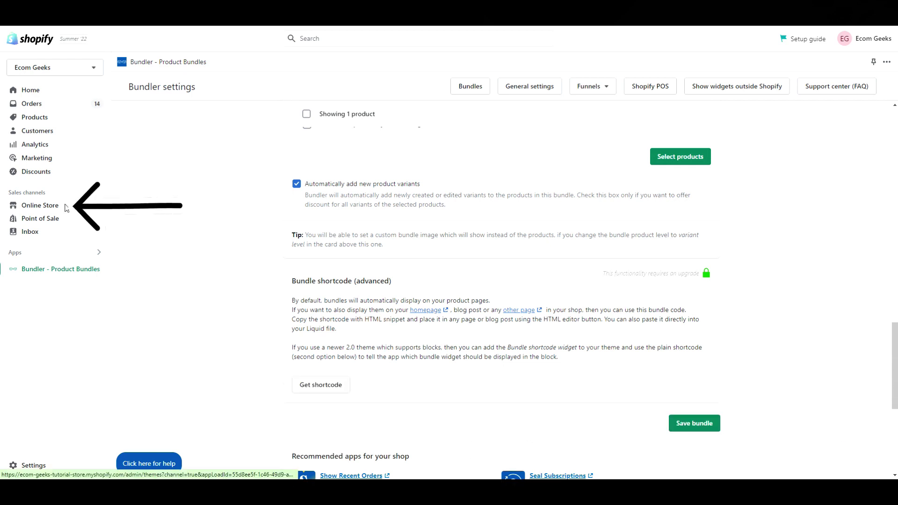
click(40, 205)
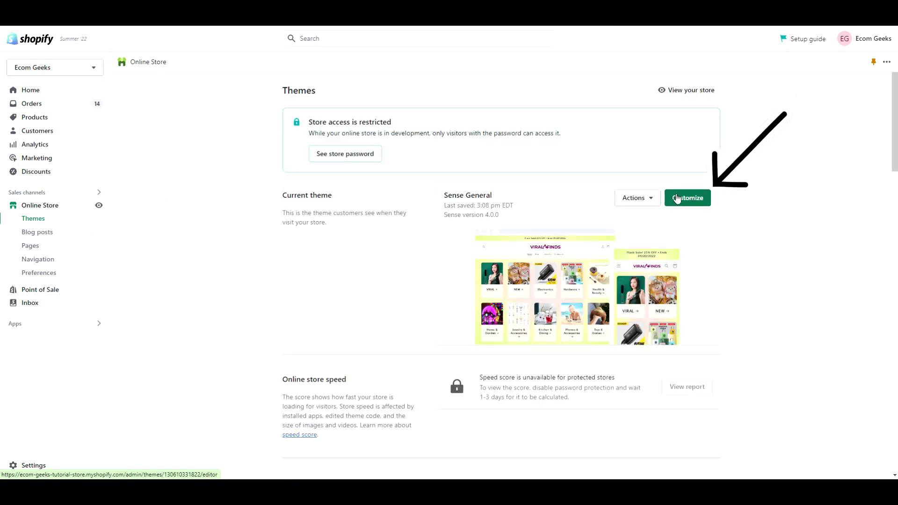
Customize the Sense theme on the Default product template.
click(684, 197)
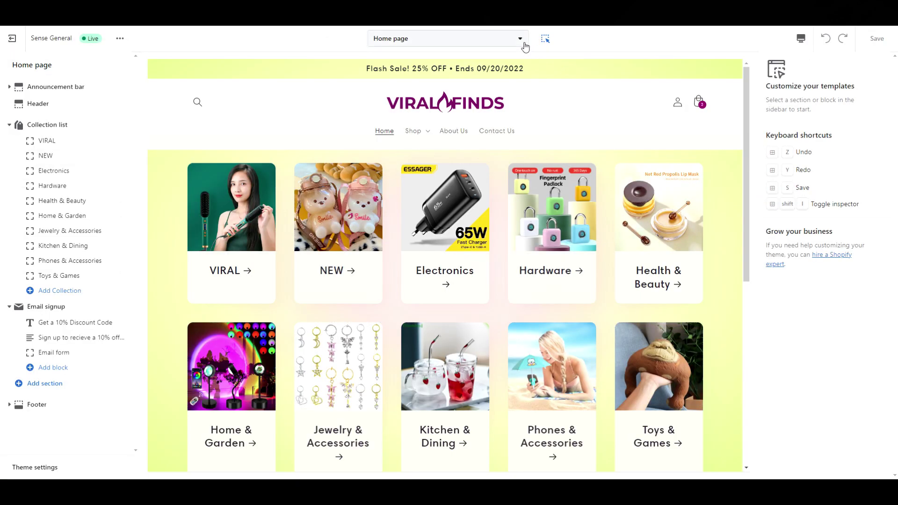
click(523, 40)
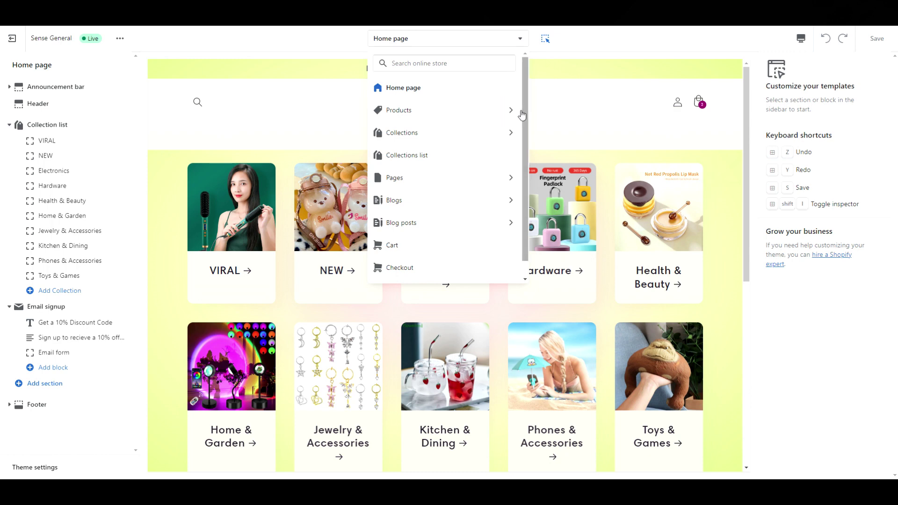
click(510, 112)
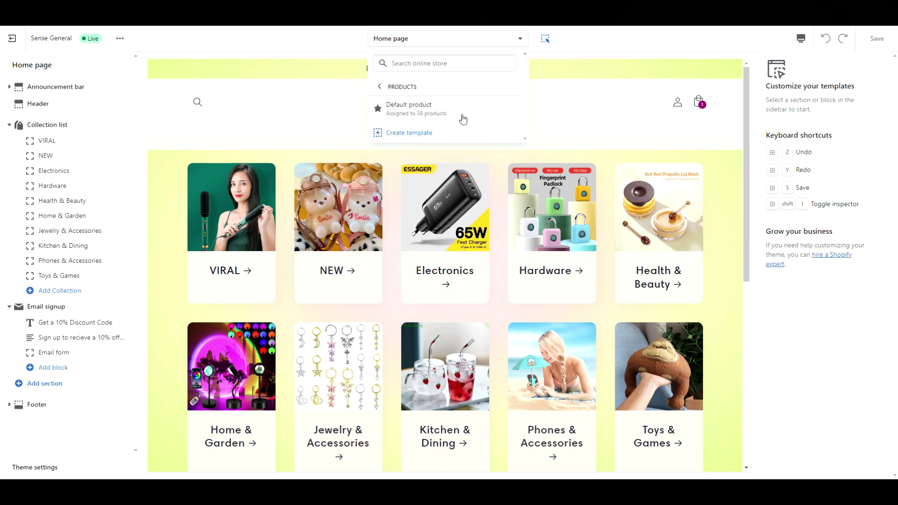
click(463, 119)
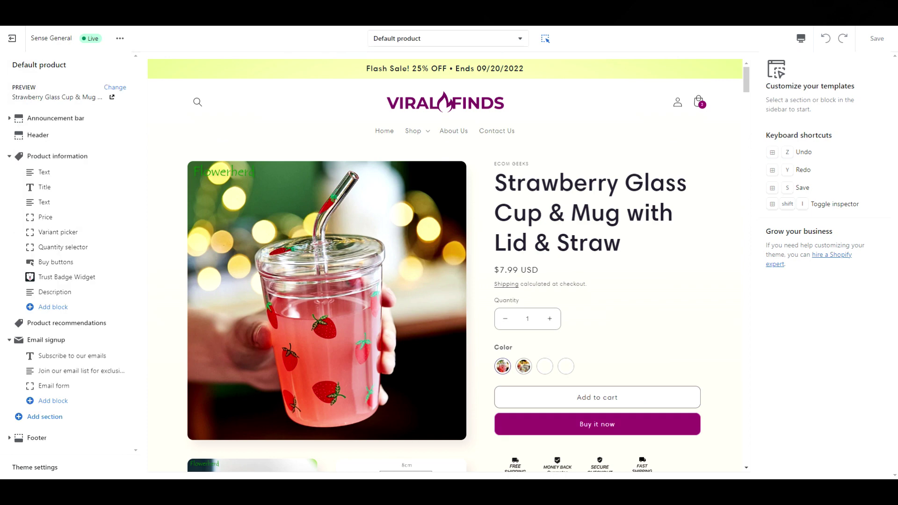
click(49, 310)
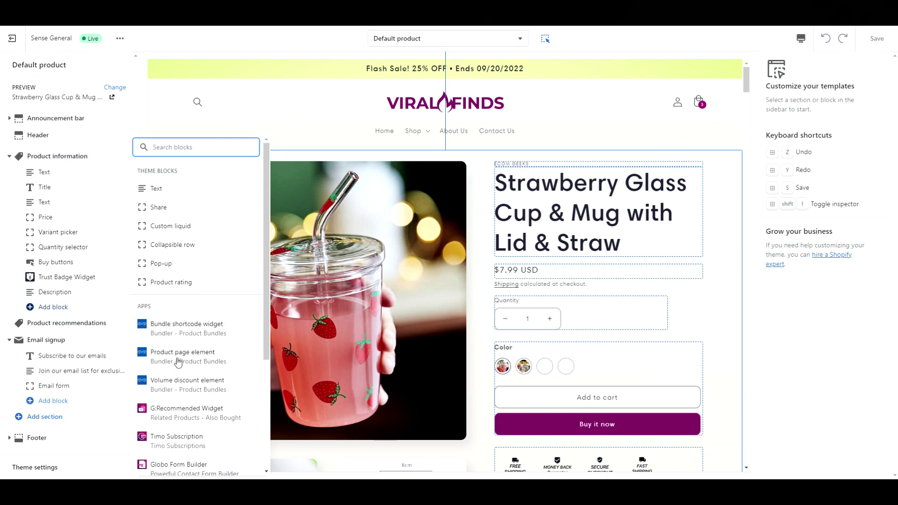
Add the Volume discount element block above Buy buttons and save the template.
click(177, 394)
drag(100, 307, 101, 261)
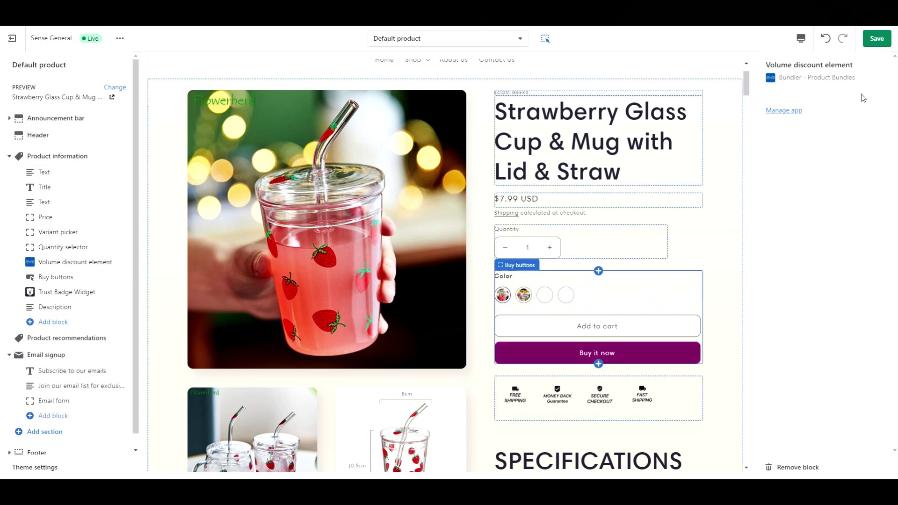
click(877, 39)
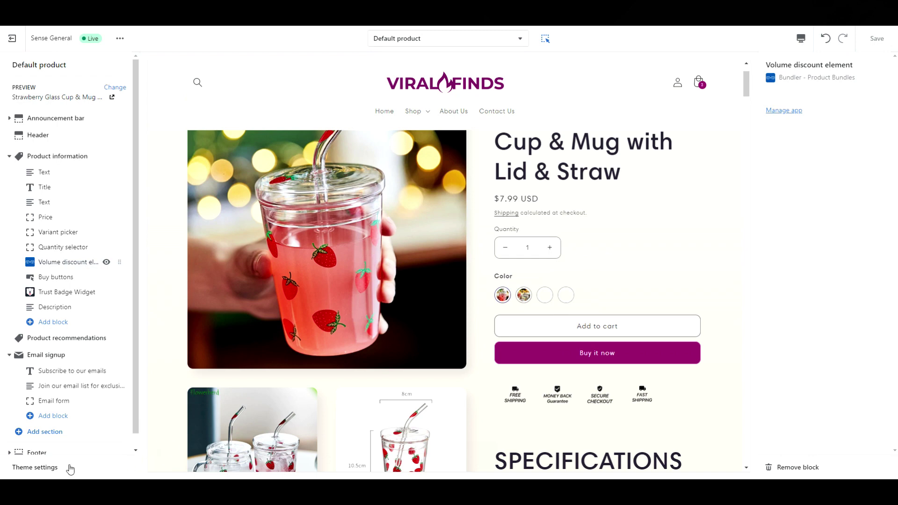
click(52, 470)
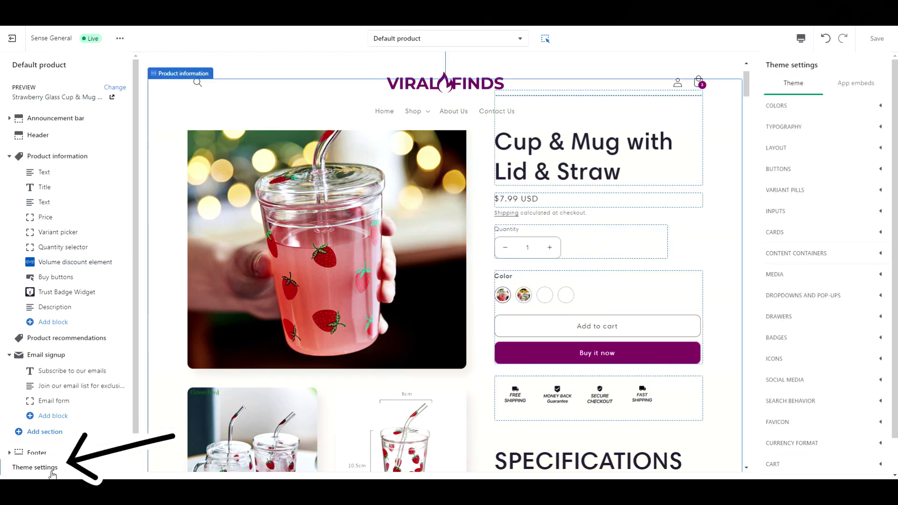
Check the Bundler script in the theme's App embeds.
click(852, 87)
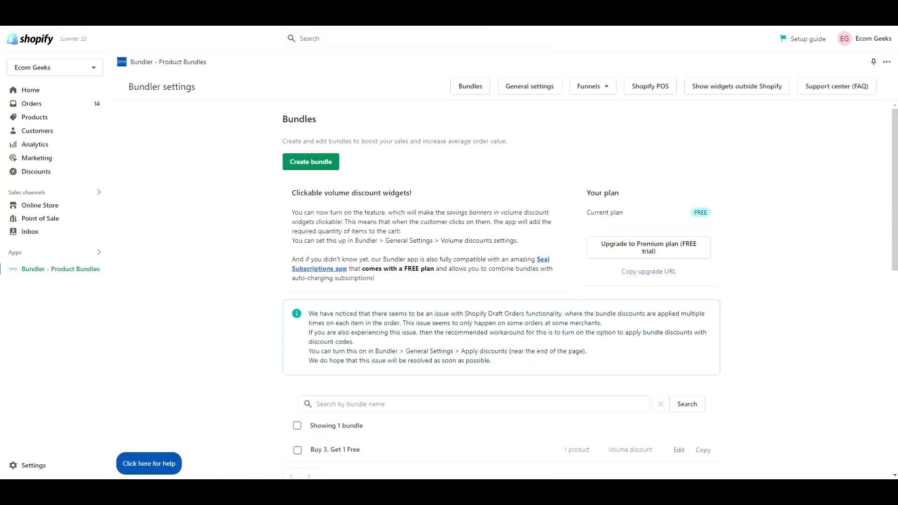
Edit the Buy 3, Get 1 Free bundle and scroll to its Volume discounts section.
click(680, 451)
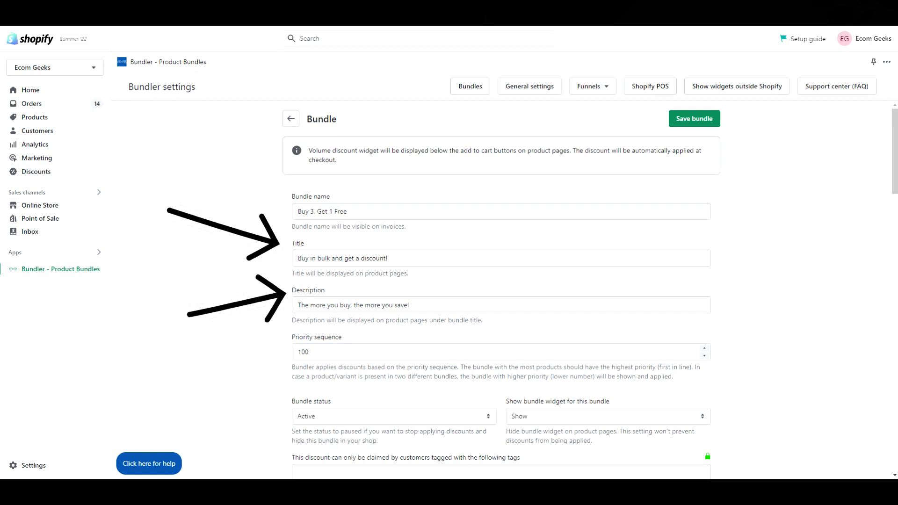
scroll(501, 290, down, 9)
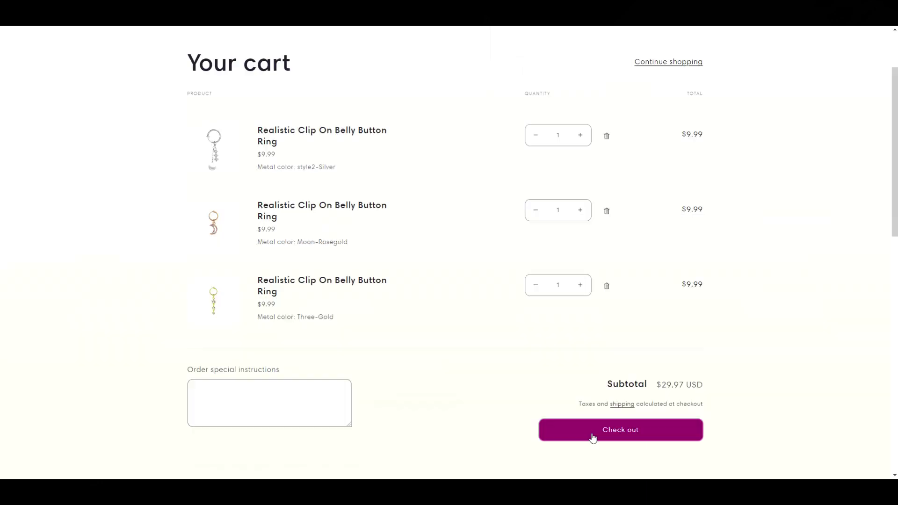
Proceed from the cart to checkout to confirm the two sprays total $8.98.
click(592, 430)
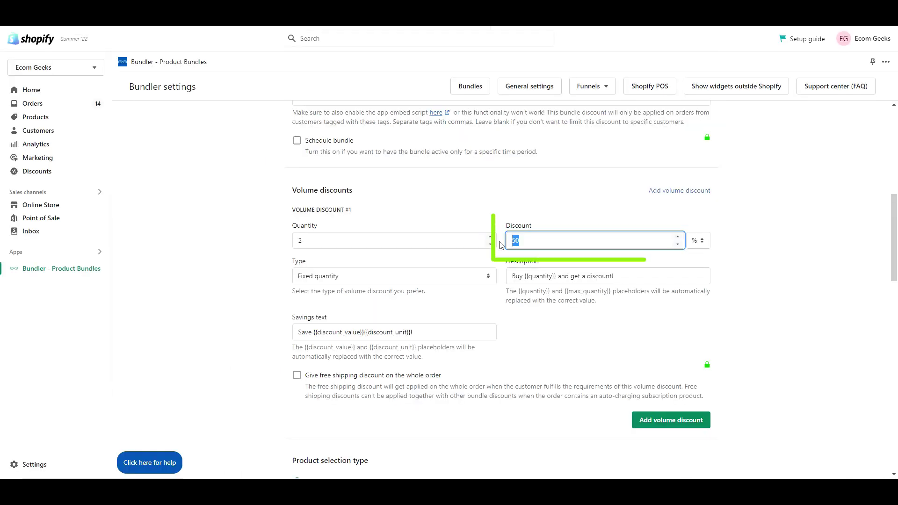
Change the Volume discount #1 discount value from 50 to 25 percent.
text(25)
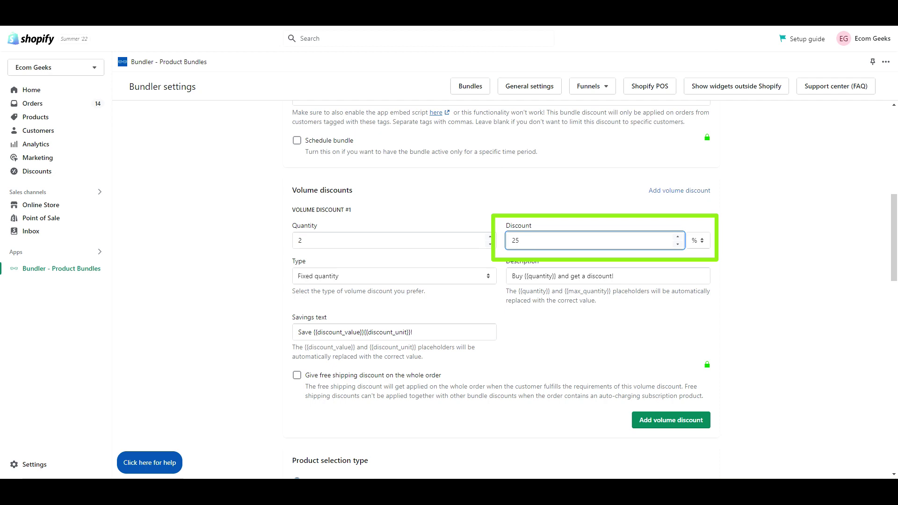